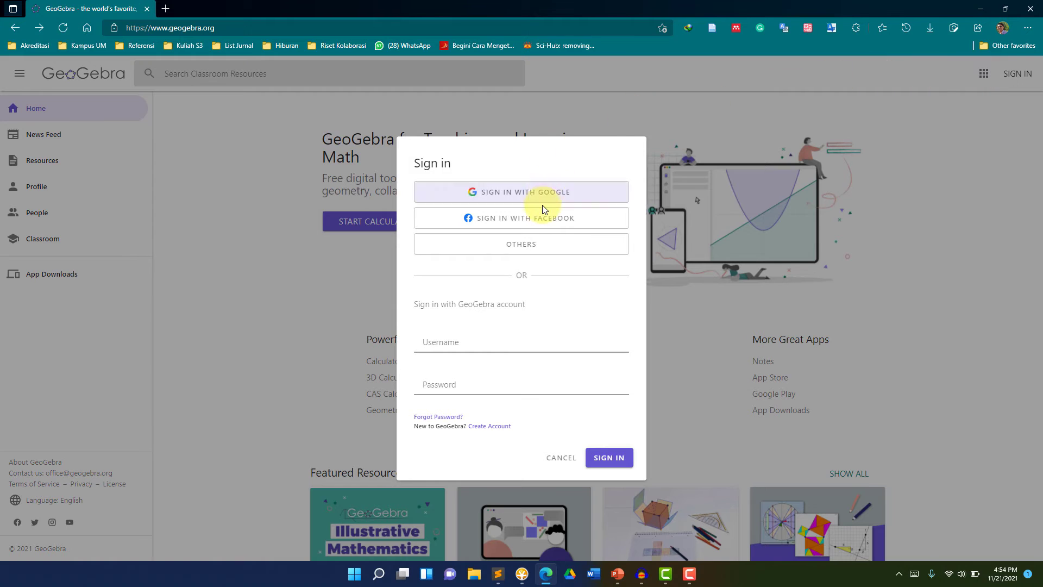
# Sign in to GeoGebra through Google using the personal Gmail account
pyautogui.click(551, 192)
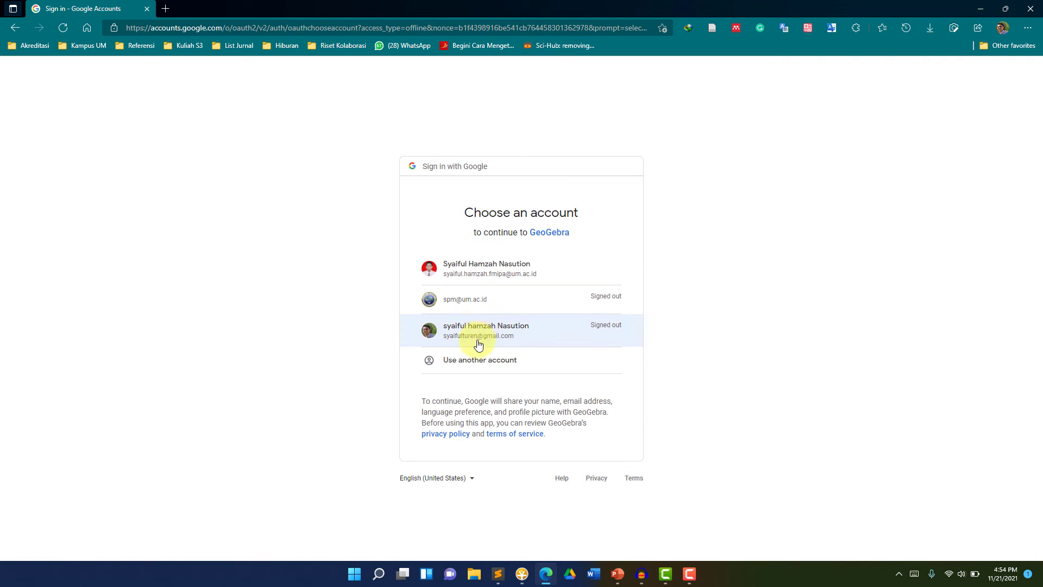
pyautogui.click(478, 344)
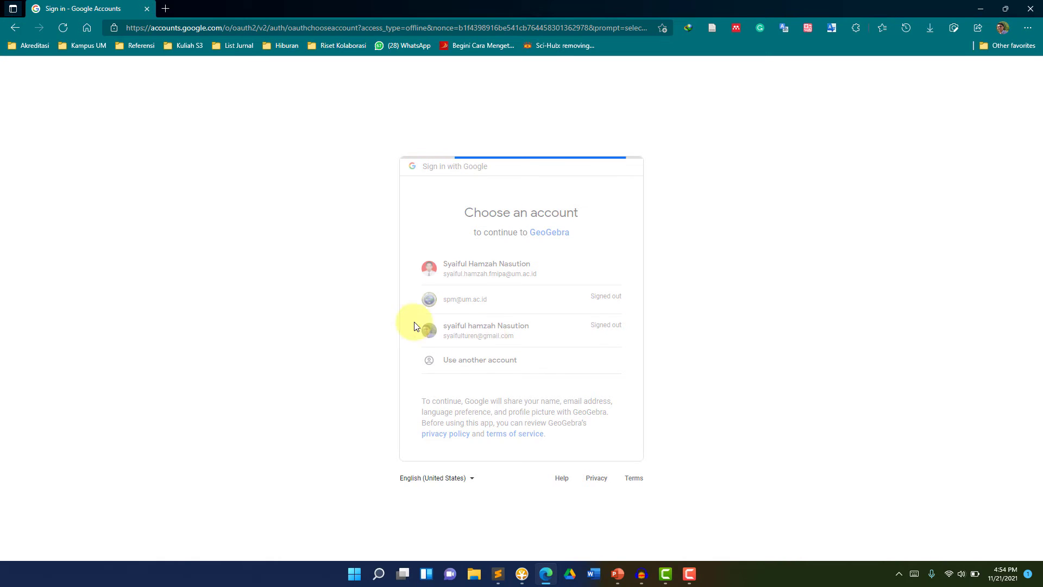
pyautogui.click(606, 368)
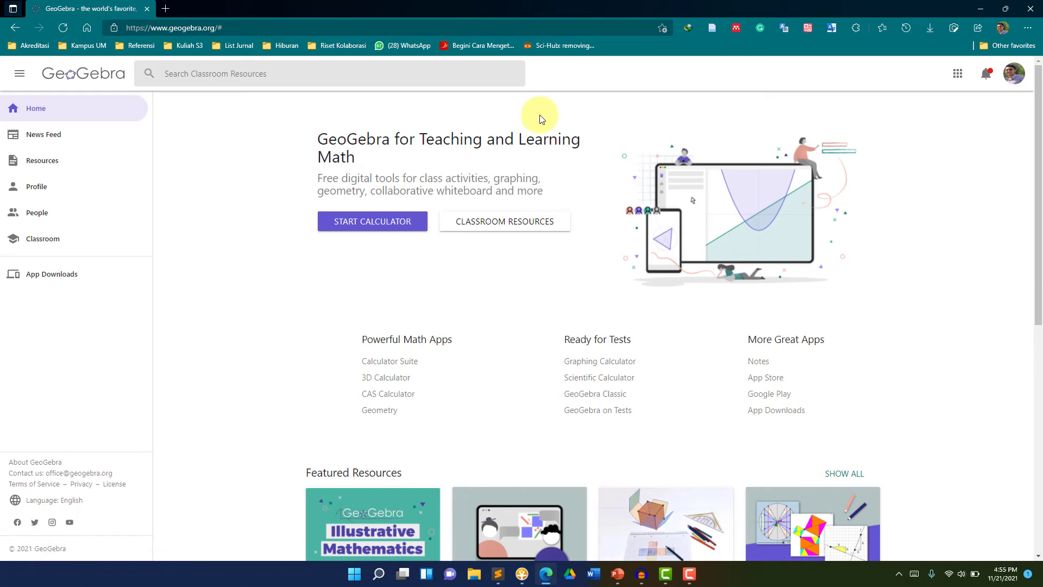
# Go to the account's own classroom resources and create a new activity there
pyautogui.click(58, 164)
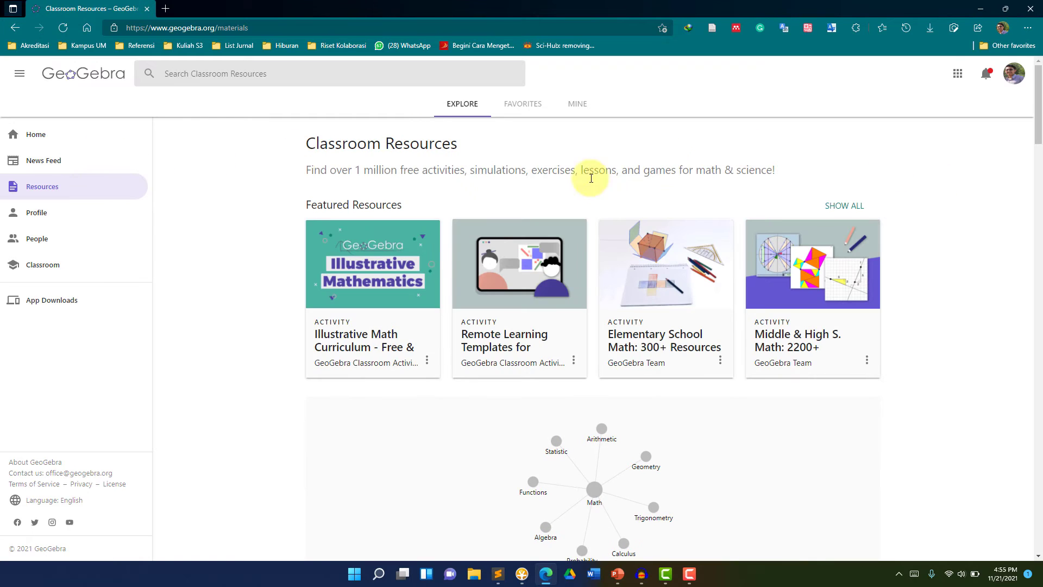
pyautogui.click(573, 108)
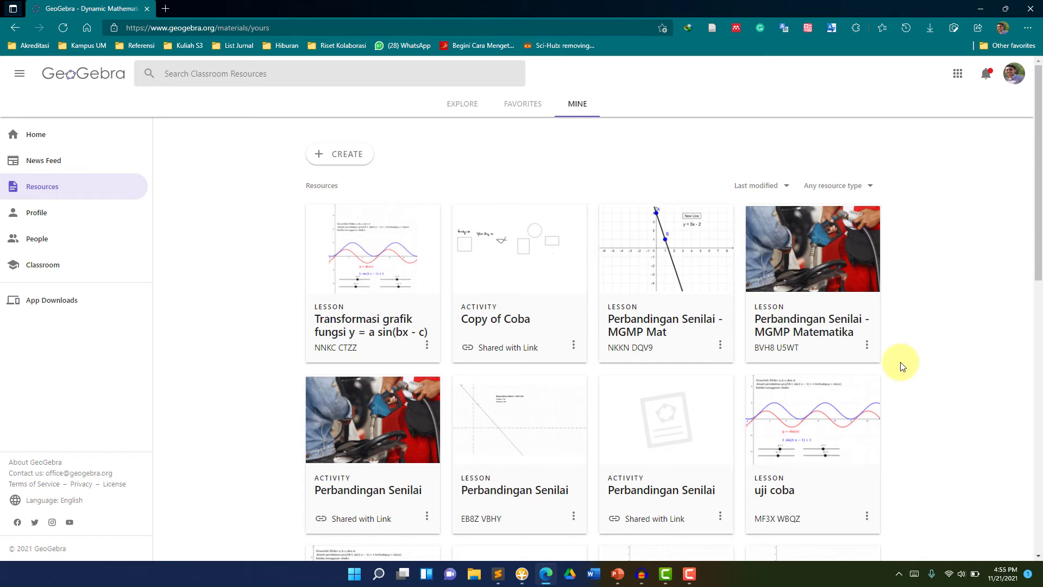
pyautogui.click(342, 166)
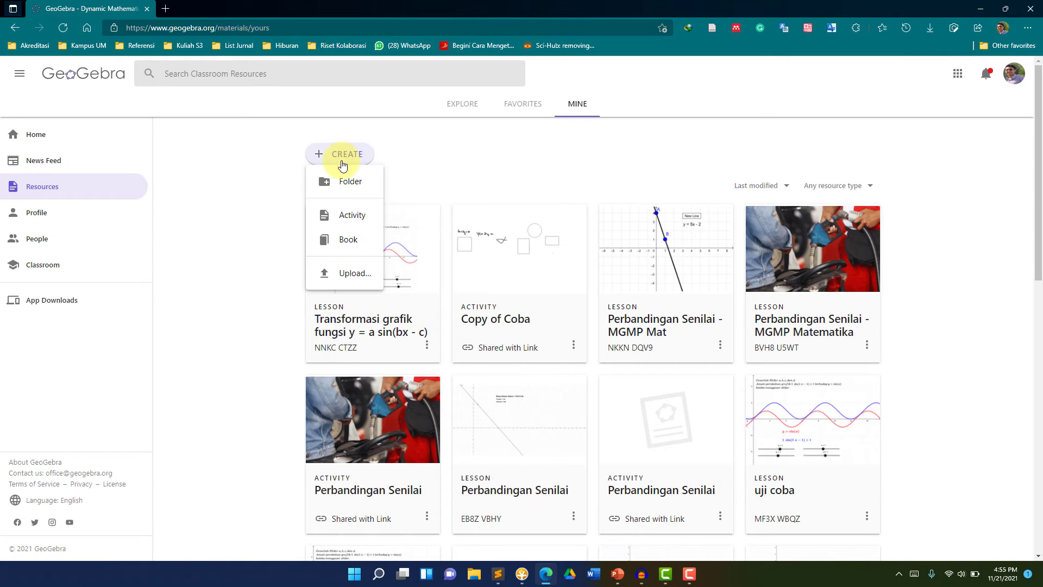
pyautogui.click(352, 215)
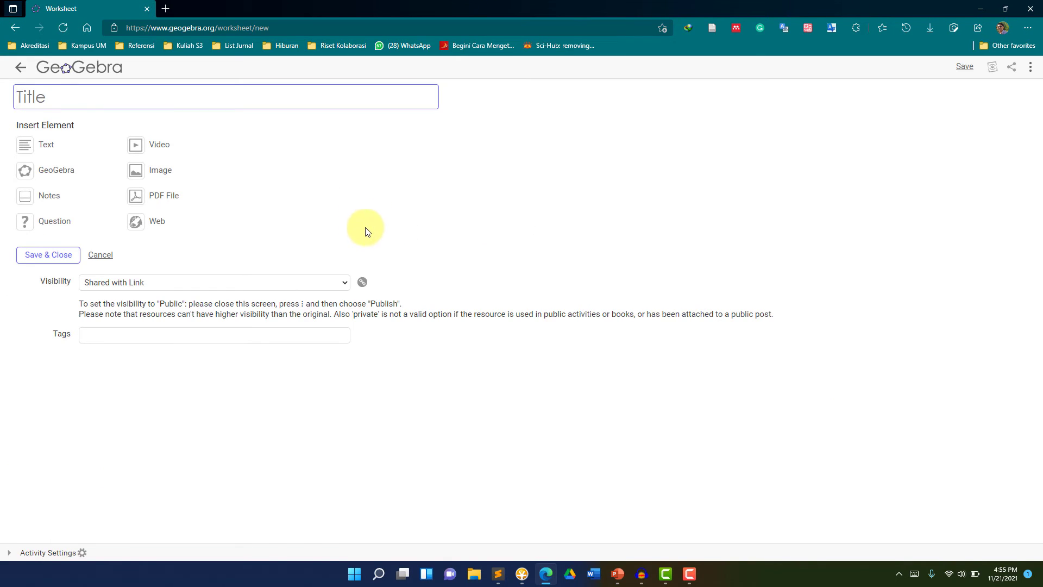
# Title the activity "Transformasi Grafik Fungsi y = a sin (bx + c) + d"
pyautogui.click(66, 103)
pyautogui.write('Transformasi Grafik Fungso ')
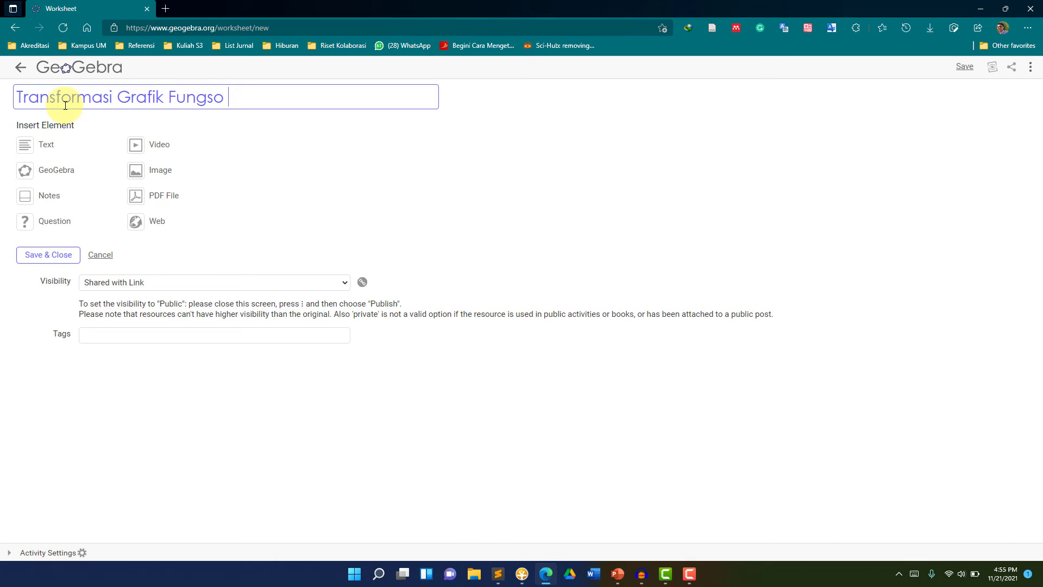
pyautogui.write(' a sin (bx + c')
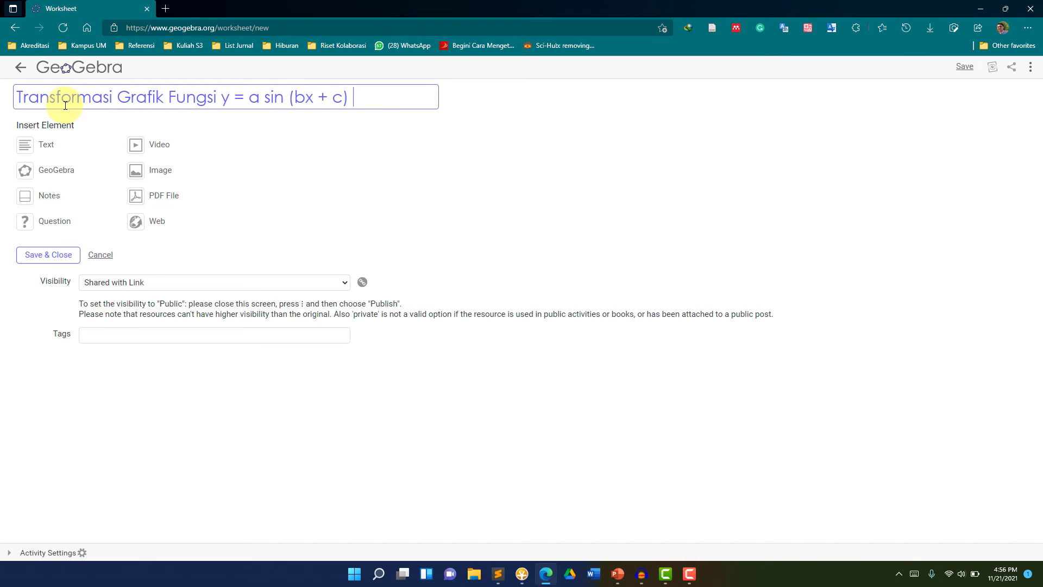
pyautogui.write(') + d')
# Add a text element headed "Lembar Kerja Siswa" reading "Dalam Lembar Kerja ini Anda diminta untuk mengamati grafik fungsi y = a sin(bx + c) + d"
pyautogui.click(22, 153)
pyautogui.write('Lembar Kerja Siswa')
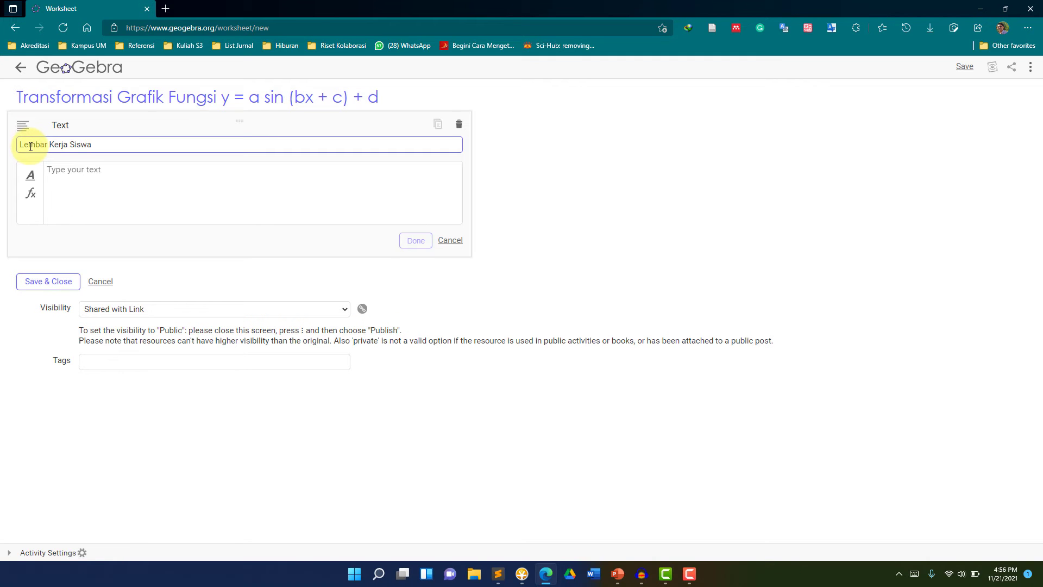
pyautogui.click(80, 179)
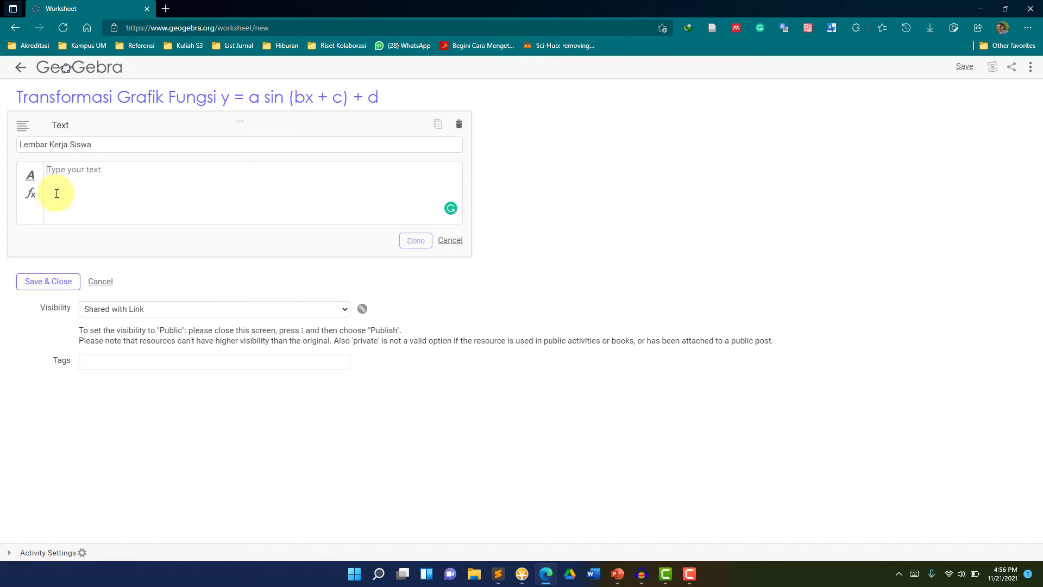
pyautogui.write('Dalam Lembar Kerja ini Anda diminta untuk mengamati grafik fungsi y = a sin(bx + c) + d')
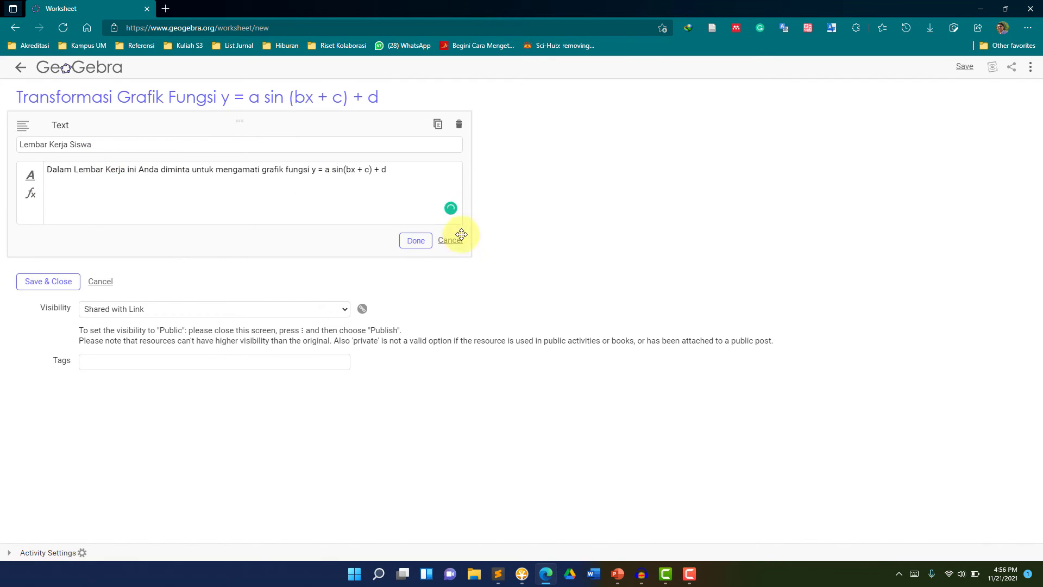
pyautogui.click(416, 241)
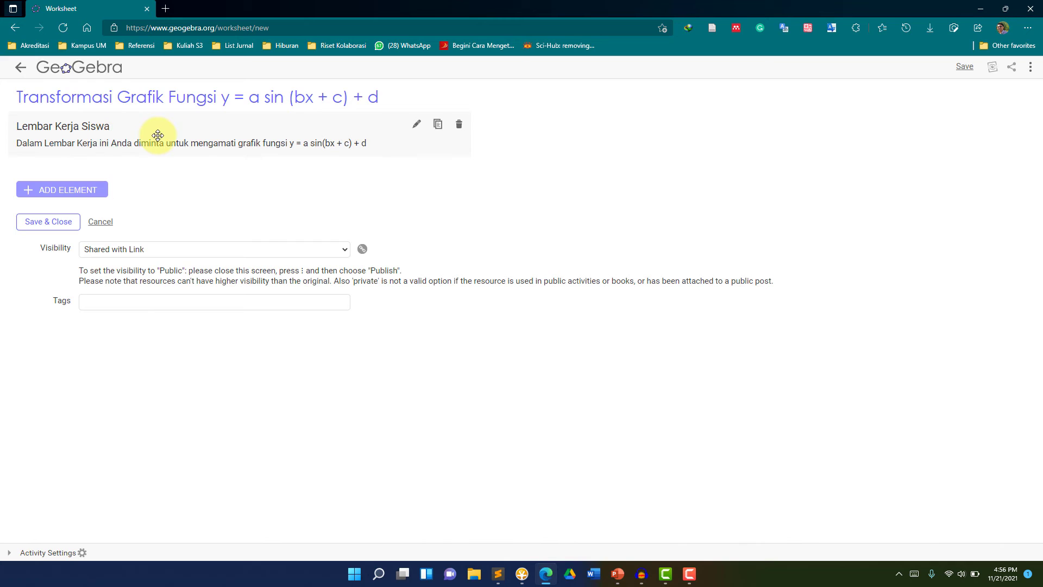
# Insert a GeoGebra applet below the text by uploading Transformasi Grafik Sinus.ggb from D:\Documents, without a heading
pyautogui.click(89, 193)
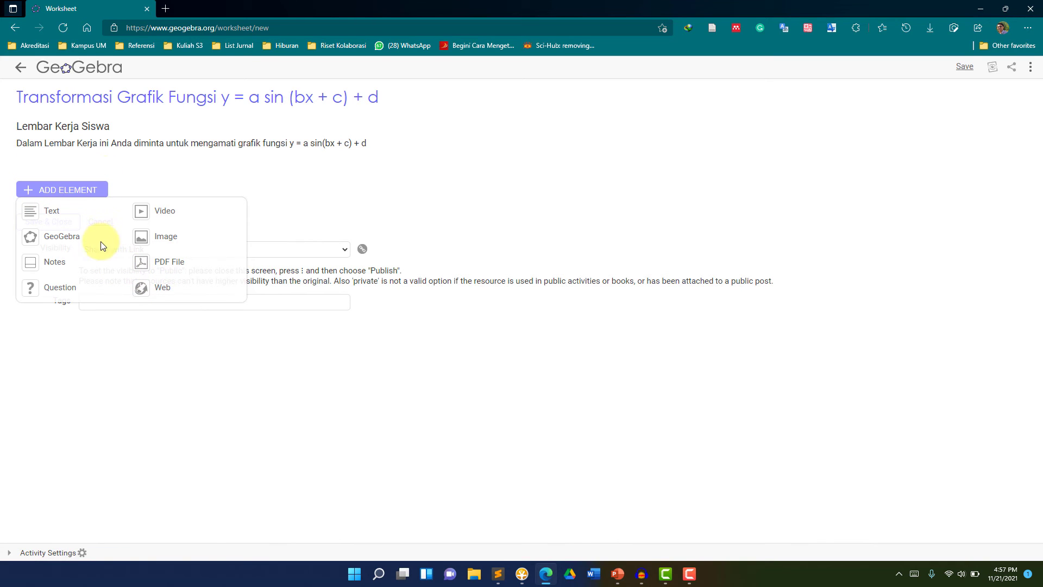
pyautogui.click(67, 239)
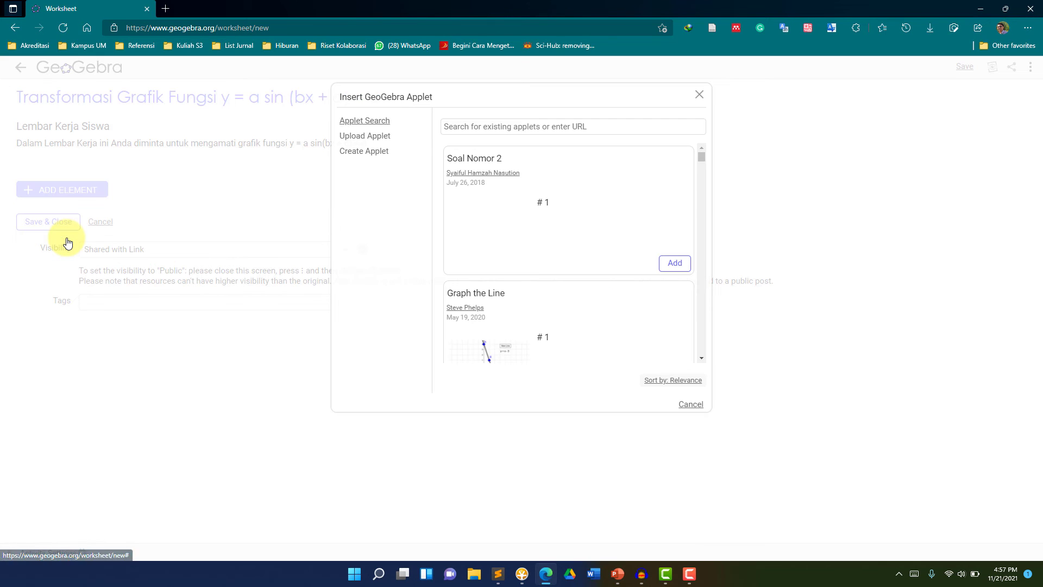
pyautogui.click(363, 137)
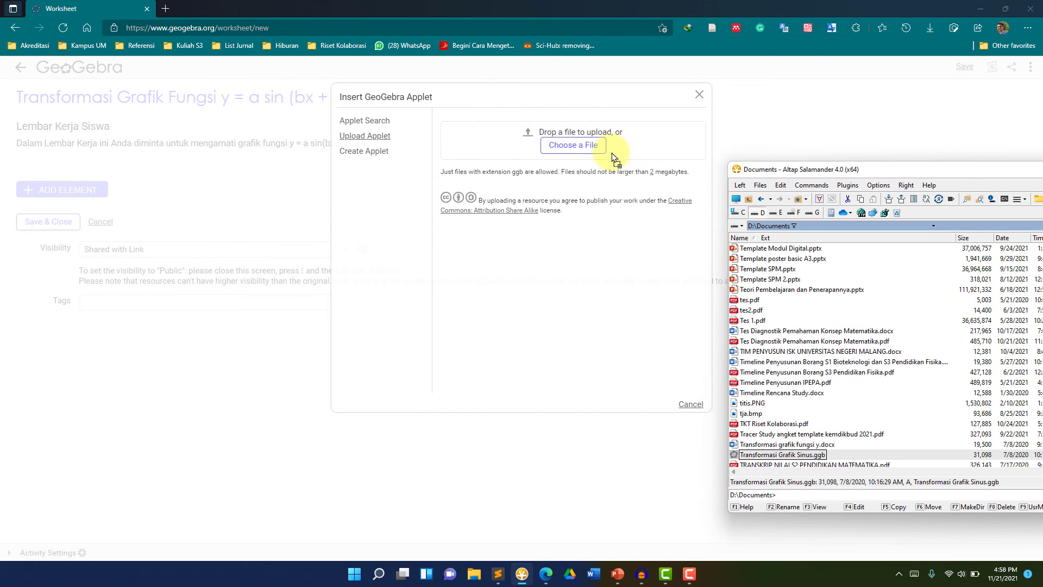
pyautogui.moveTo(611, 153); pyautogui.dragTo(582, 145)
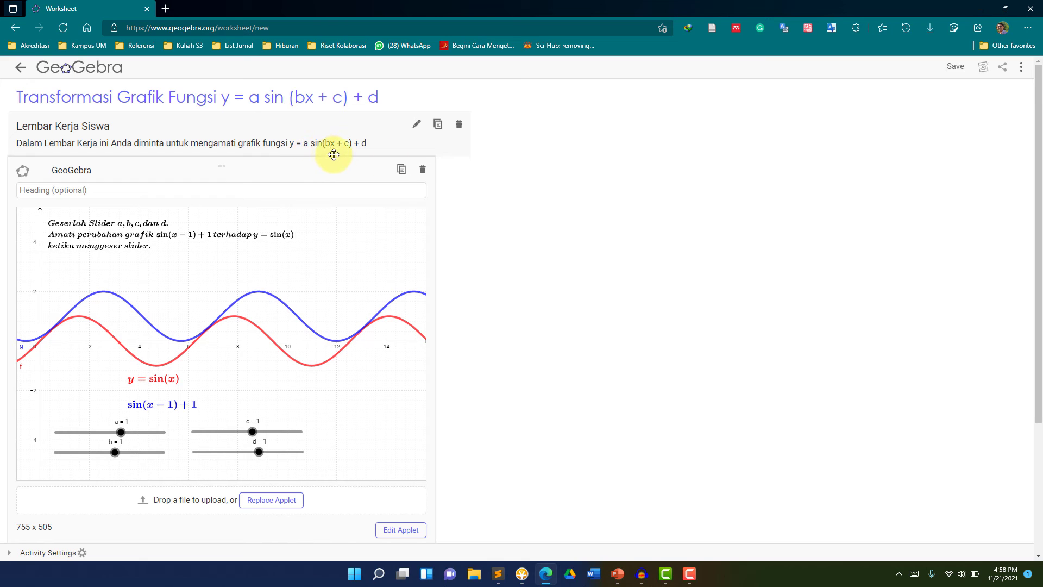
pyautogui.scroll(-3, 491, 384)
pyautogui.click(387, 432)
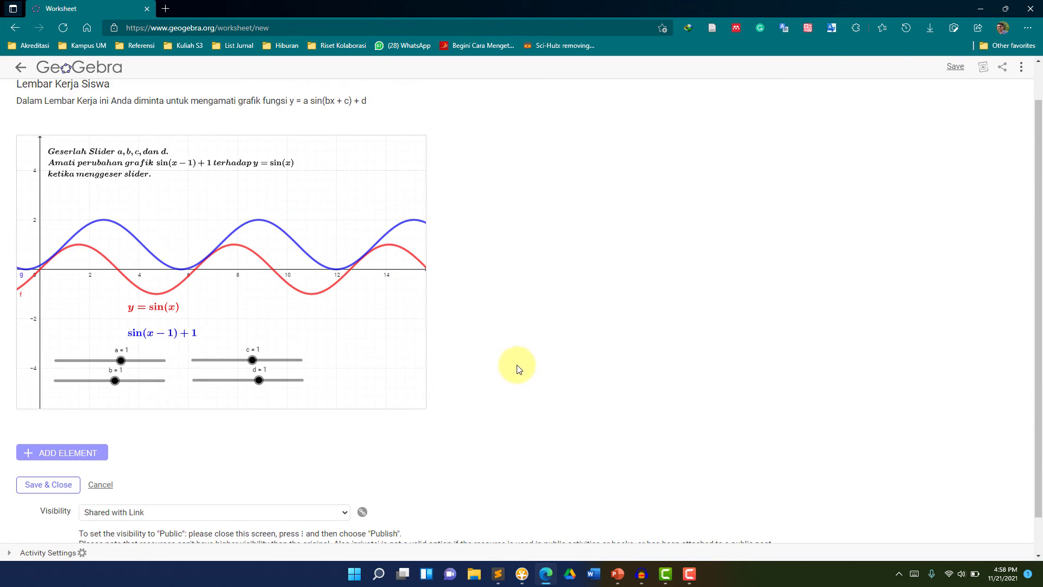
# Add an open question headed "Pertanyaan 1" reading "Geser slider a, kemudian amati perubahan pada grafik y = a sin (bx + c) + d"
pyautogui.scroll(-1, 518, 369)
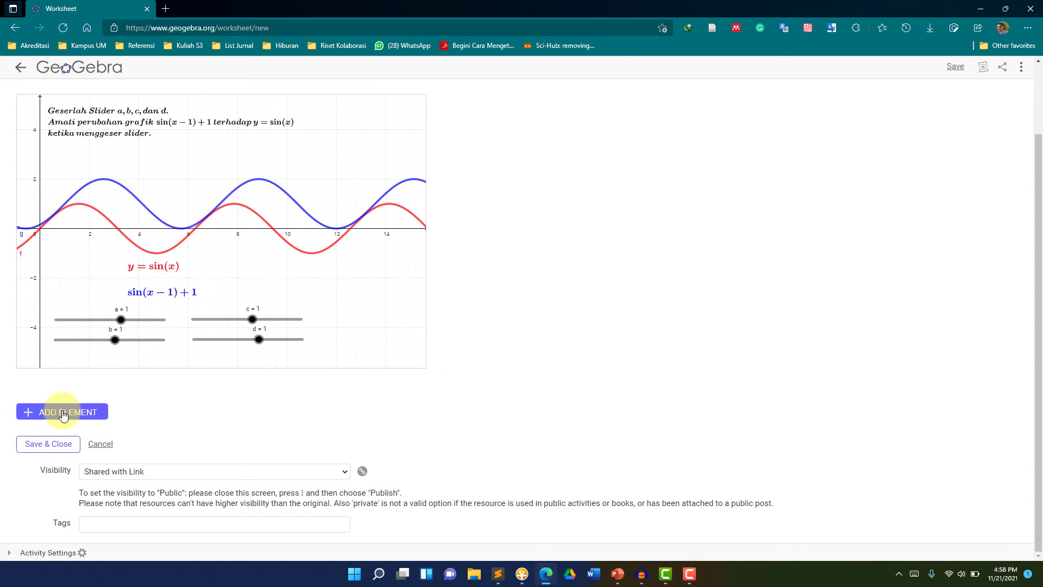
pyautogui.click(62, 412)
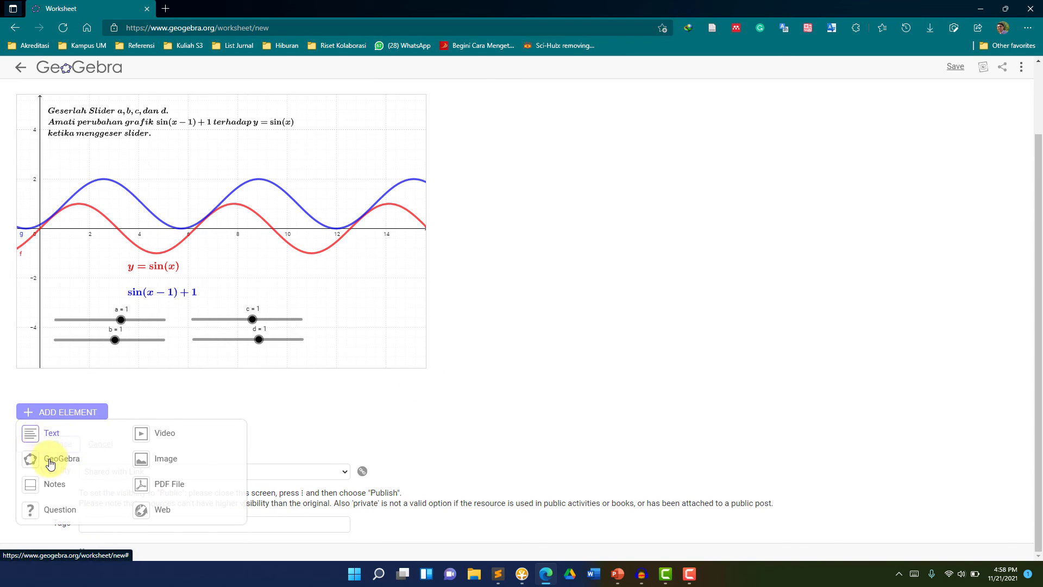
pyautogui.click(49, 513)
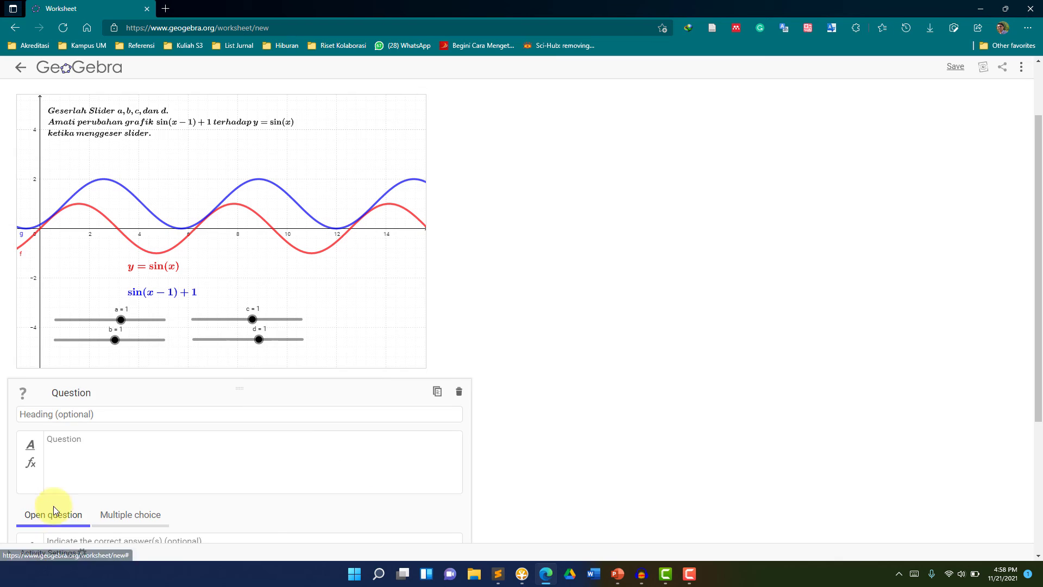
pyautogui.click(60, 418)
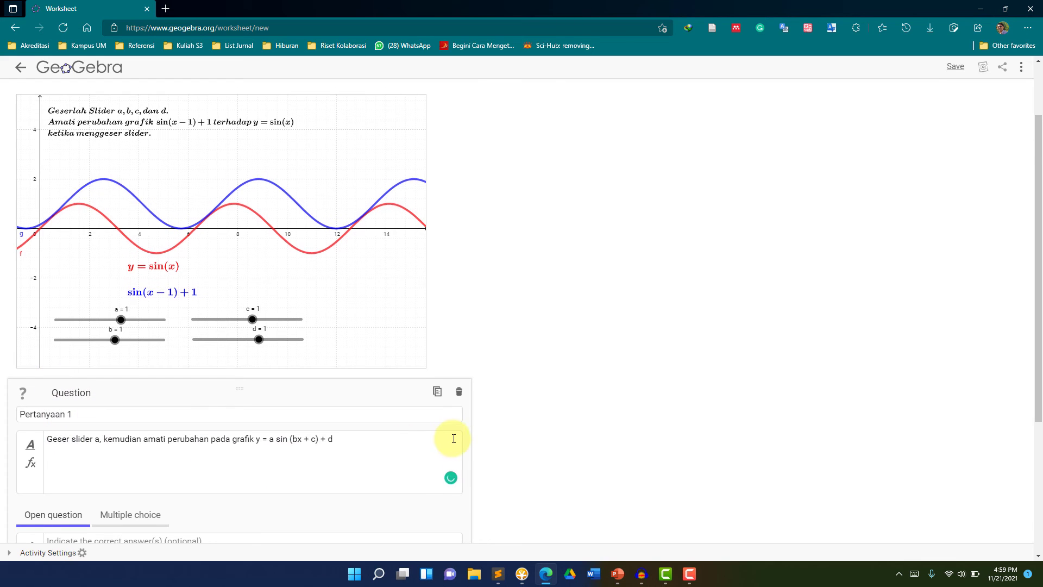
pyautogui.scroll(-3, 344, 391)
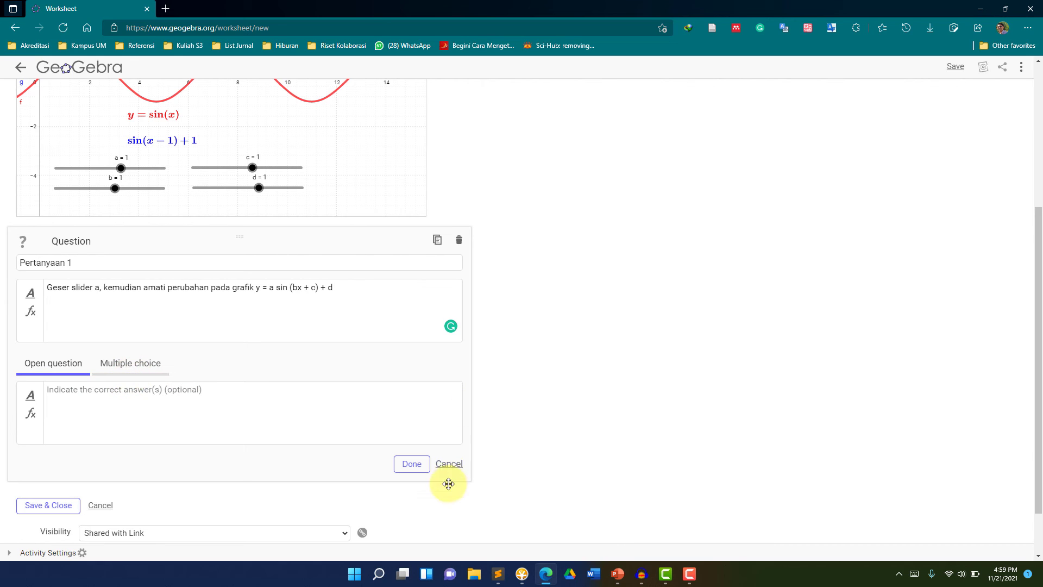
pyautogui.click(411, 464)
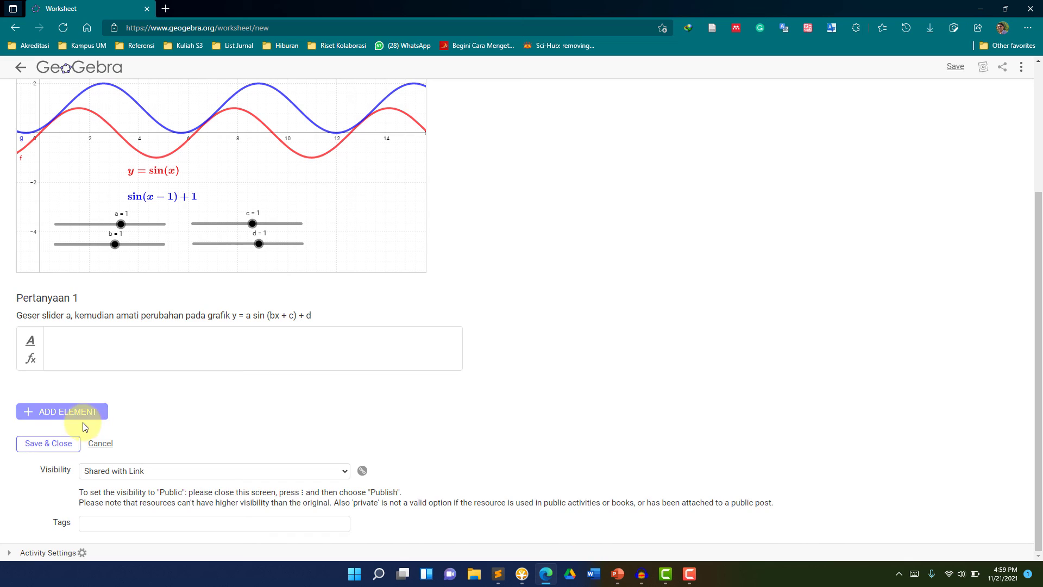
# Save and close the activity with link sharing, and open its student view from the own resources
pyautogui.click(72, 450)
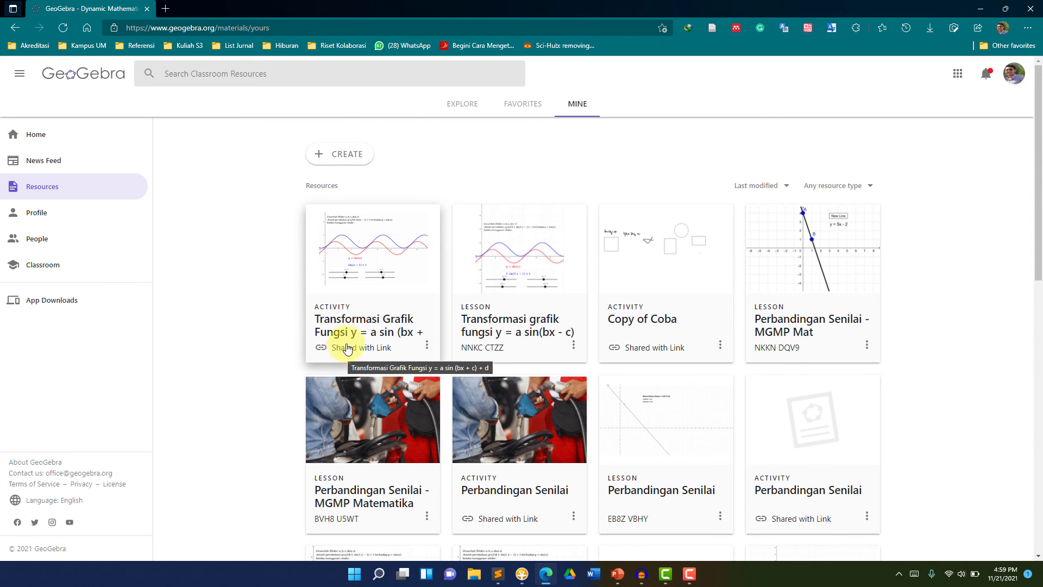
pyautogui.click(348, 300)
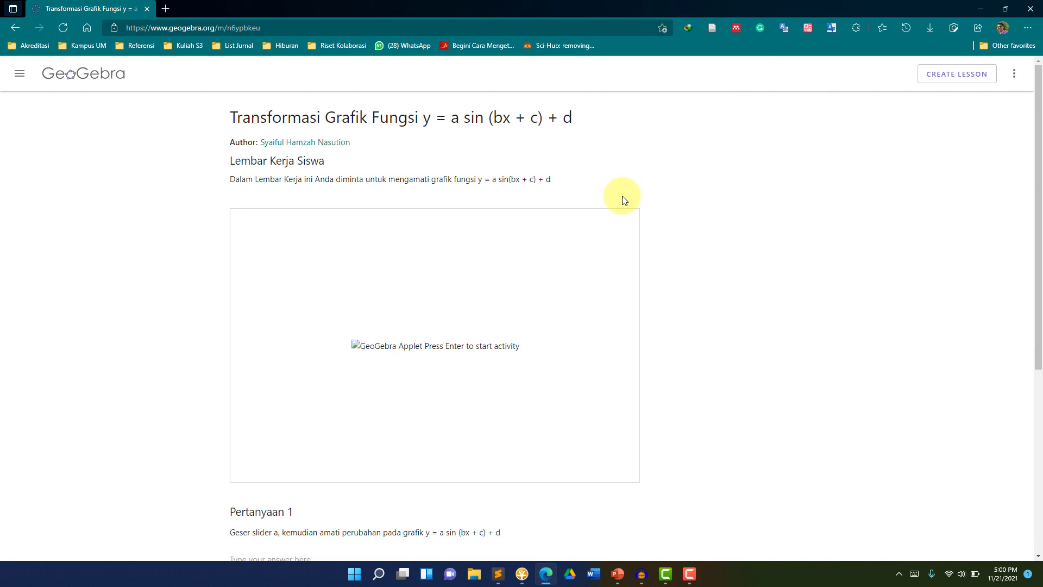
pyautogui.click(345, 309)
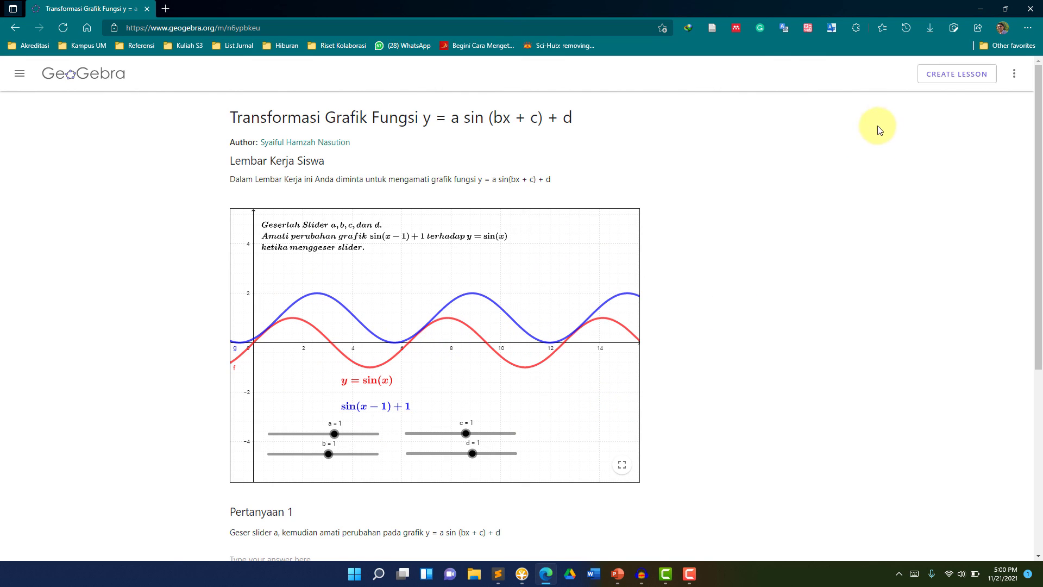
# Create a Classroom lesson from the activity under the same title and open the lesson's task overview
pyautogui.click(941, 79)
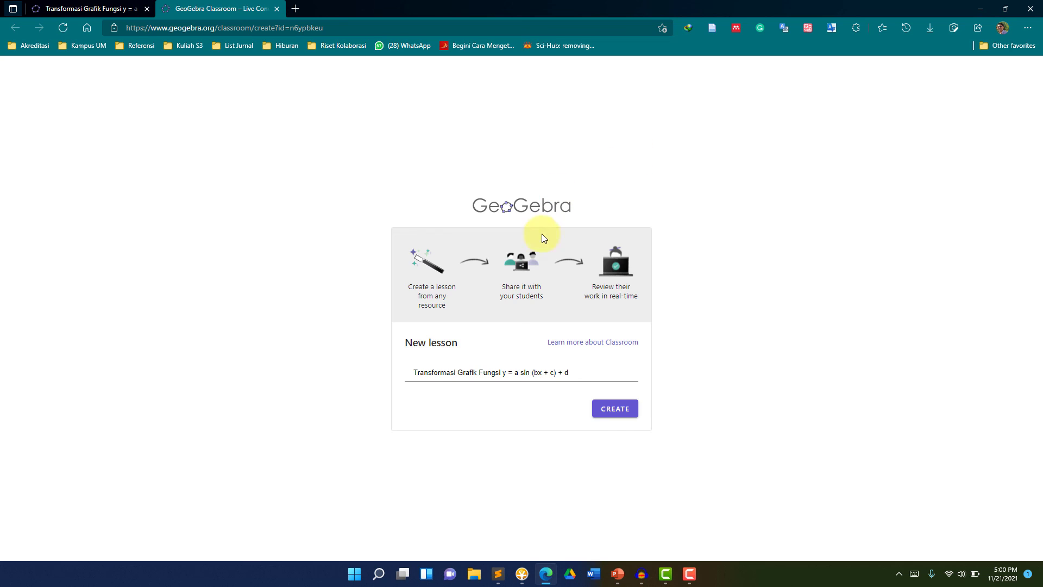
pyautogui.tripleClick(486, 380)
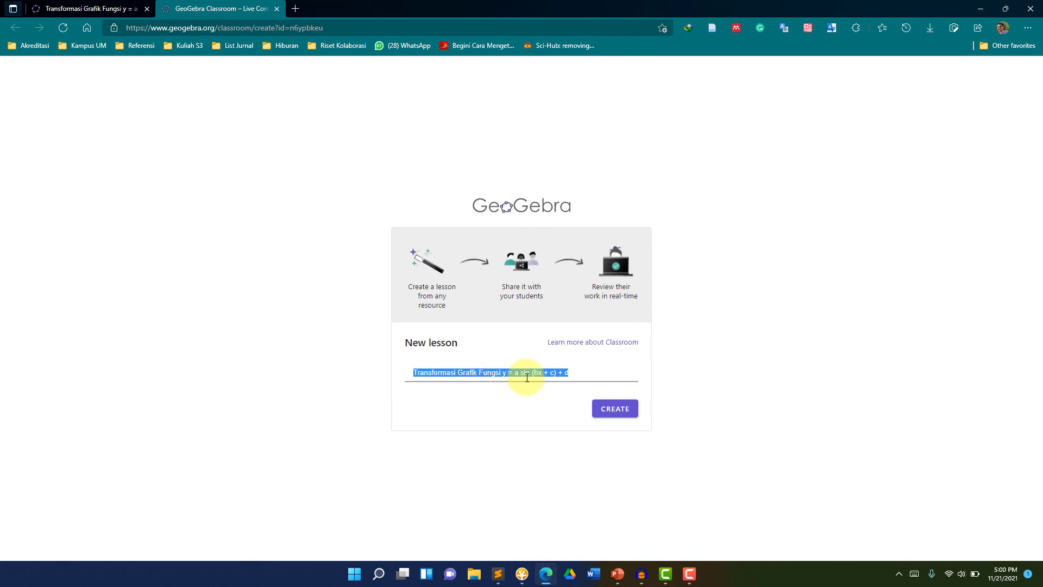
pyautogui.click(624, 416)
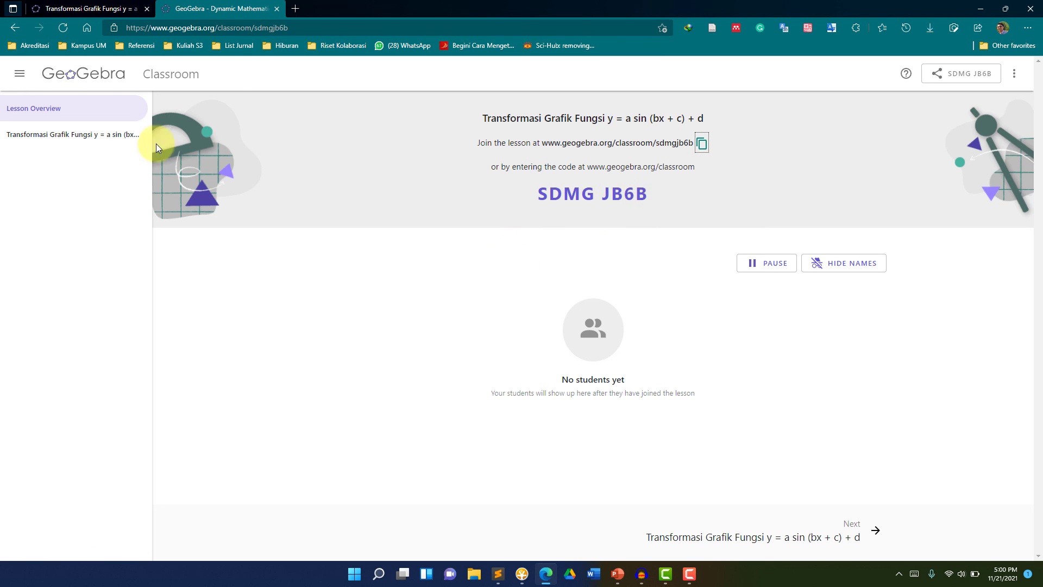
pyautogui.click(39, 140)
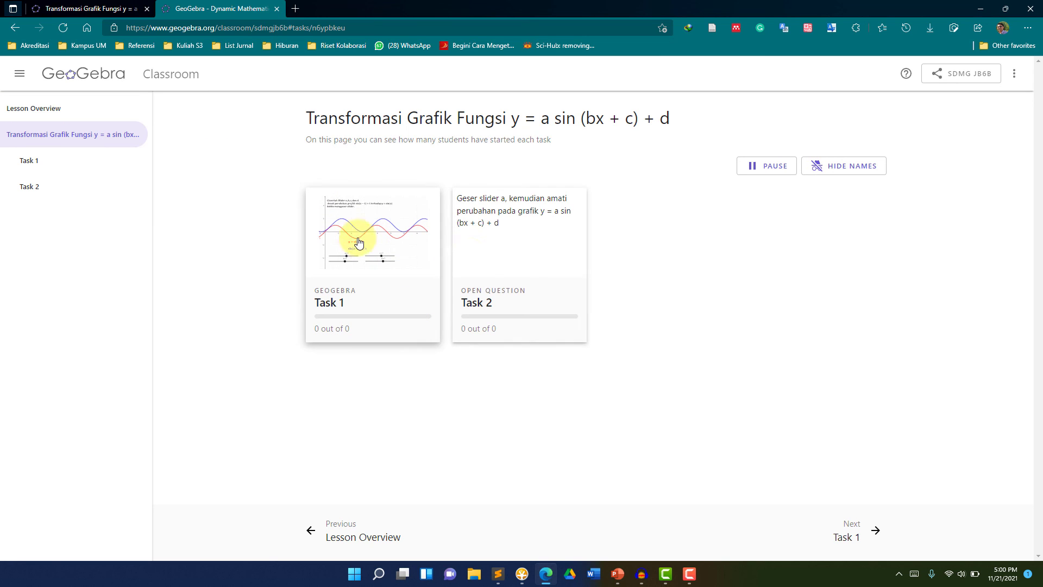